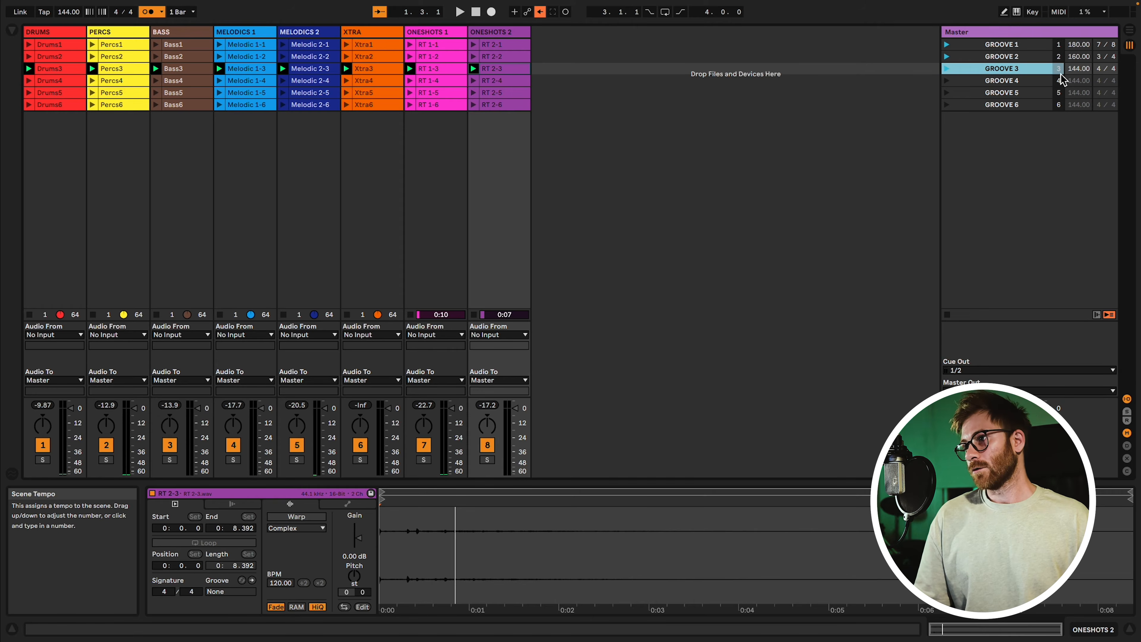
Rename the GROOVE 1 scene to "SONG 1 - SECTION A" and set its time signature to 4/4
left_click(1020, 46)
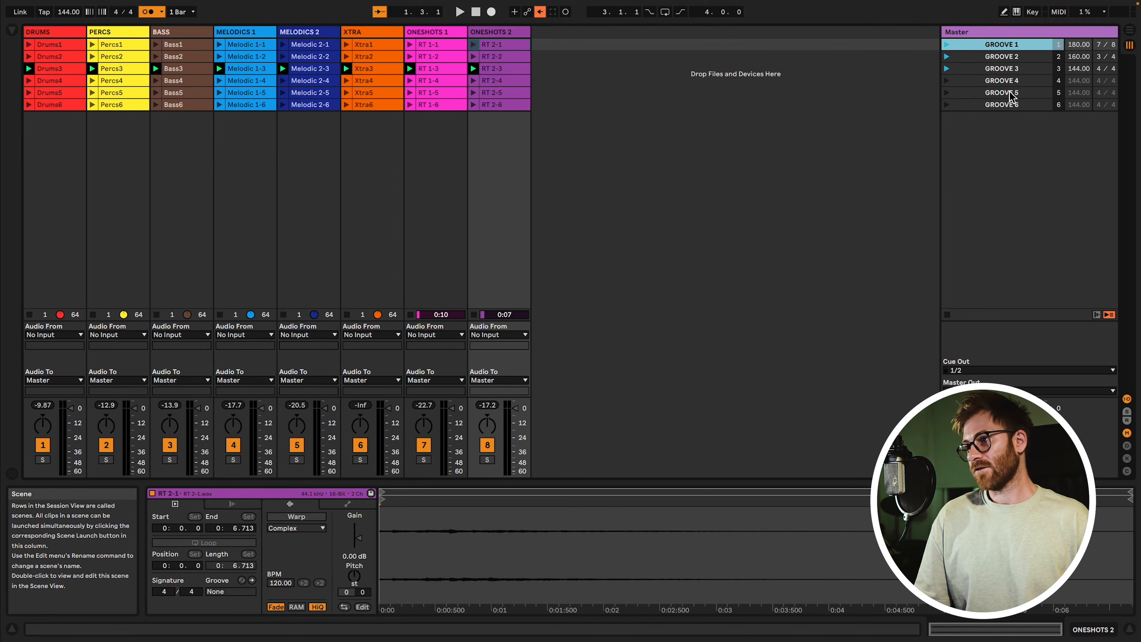
right_click(1012, 51)
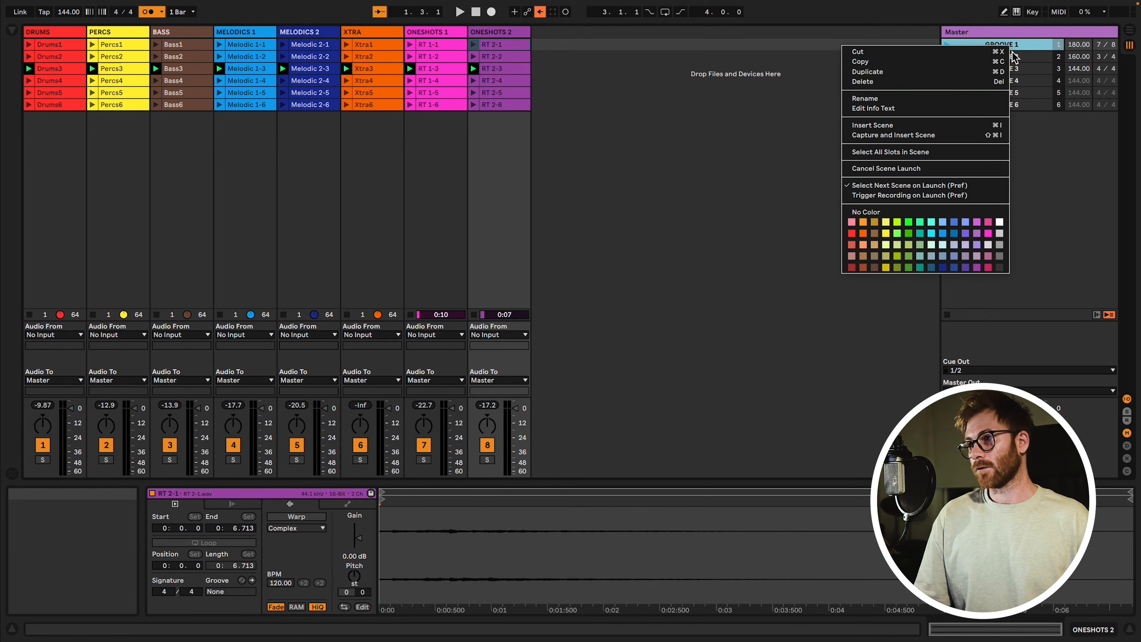
left_click(977, 101)
type("SONG 1 - SEC")
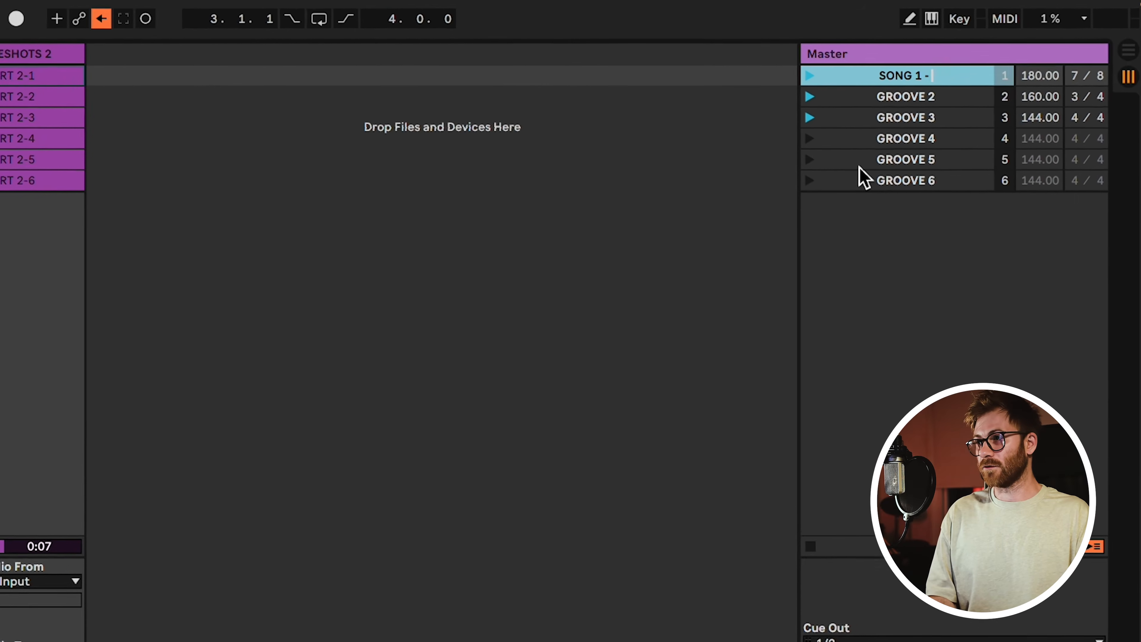
type("TION A")
key("Tab")
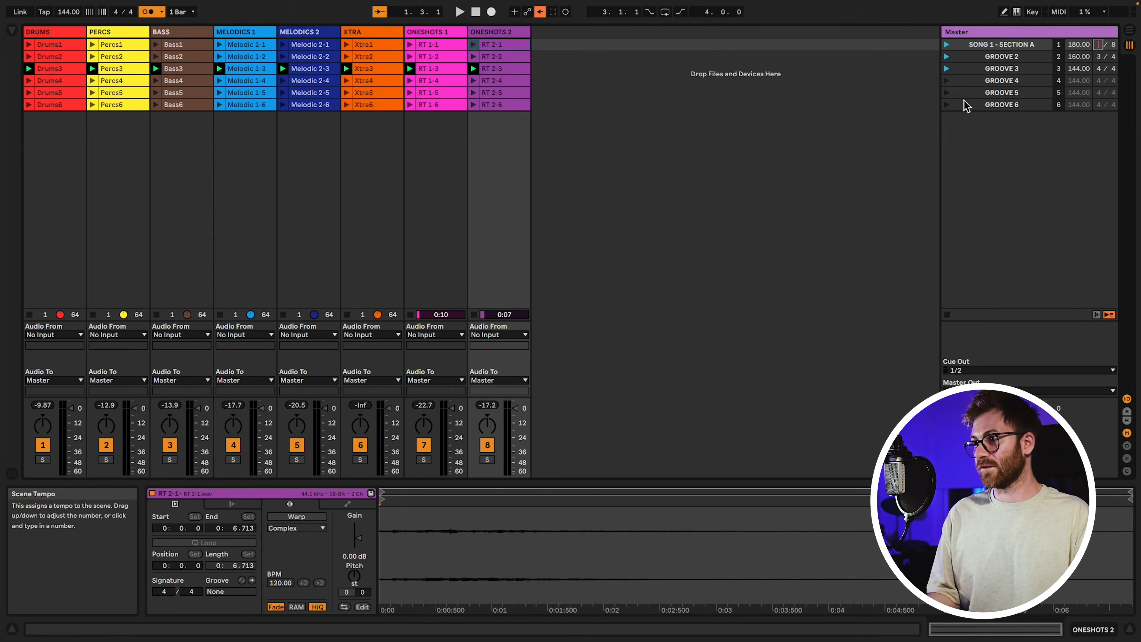
key("Tab")
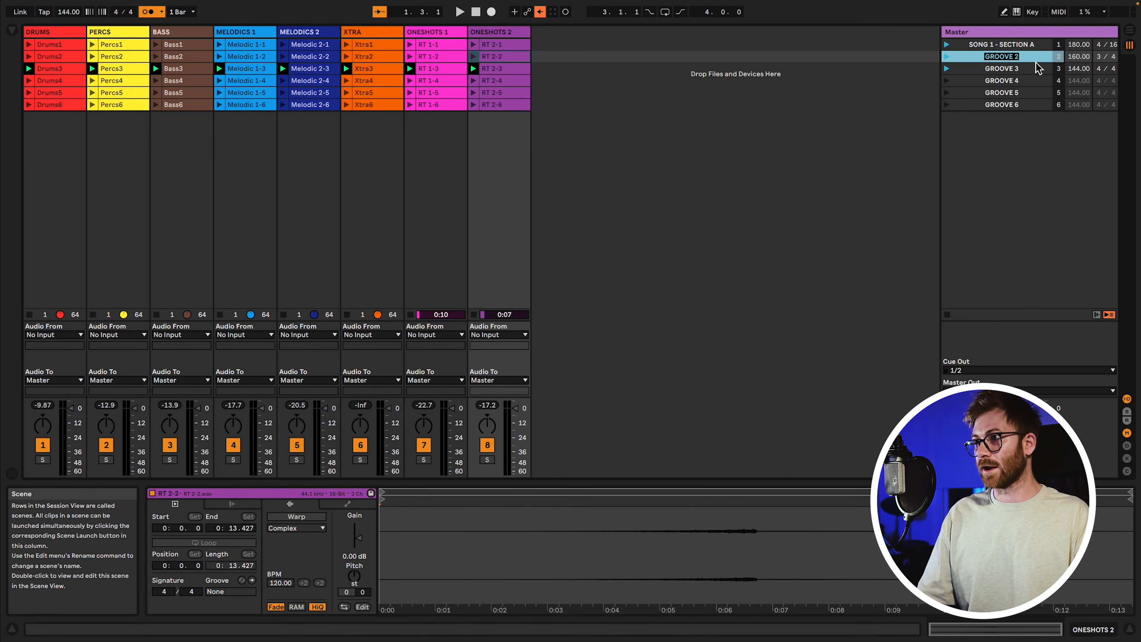
Rename the GROOVE 2 scene to "SONG 1 - SECTION B" and give it a tempo of 140.00 and a 7/8 time signature
right_click(1009, 57)
left_click(945, 109)
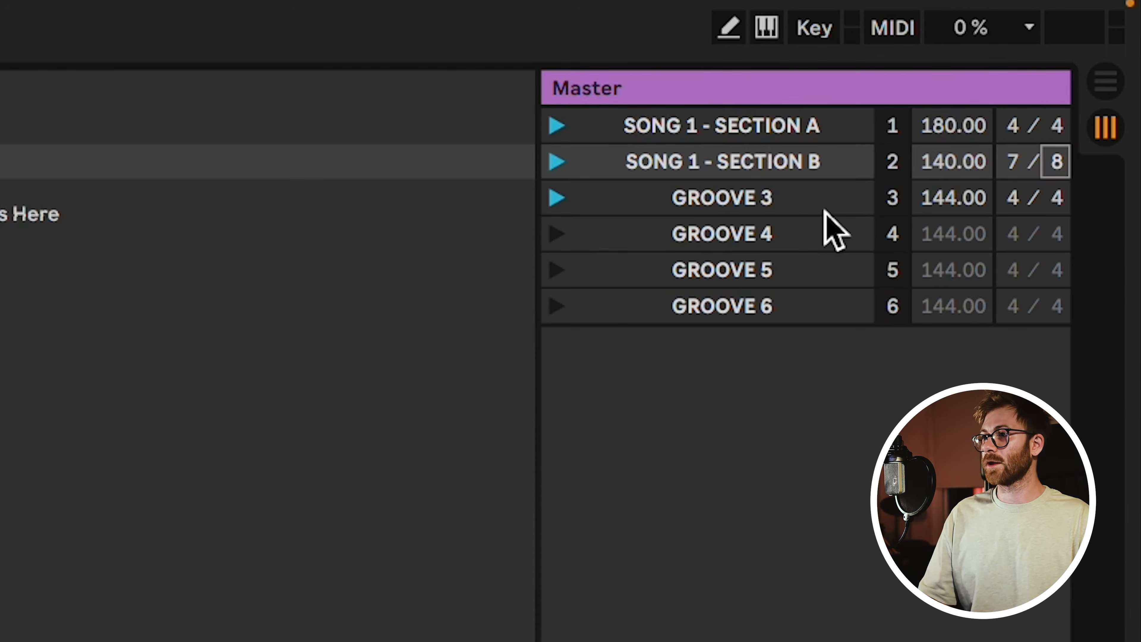
left_click(804, 200)
left_click(794, 168)
Audition the two song sections by launching the SECTION A and SECTION B scenes alternately
left_click(1008, 47)
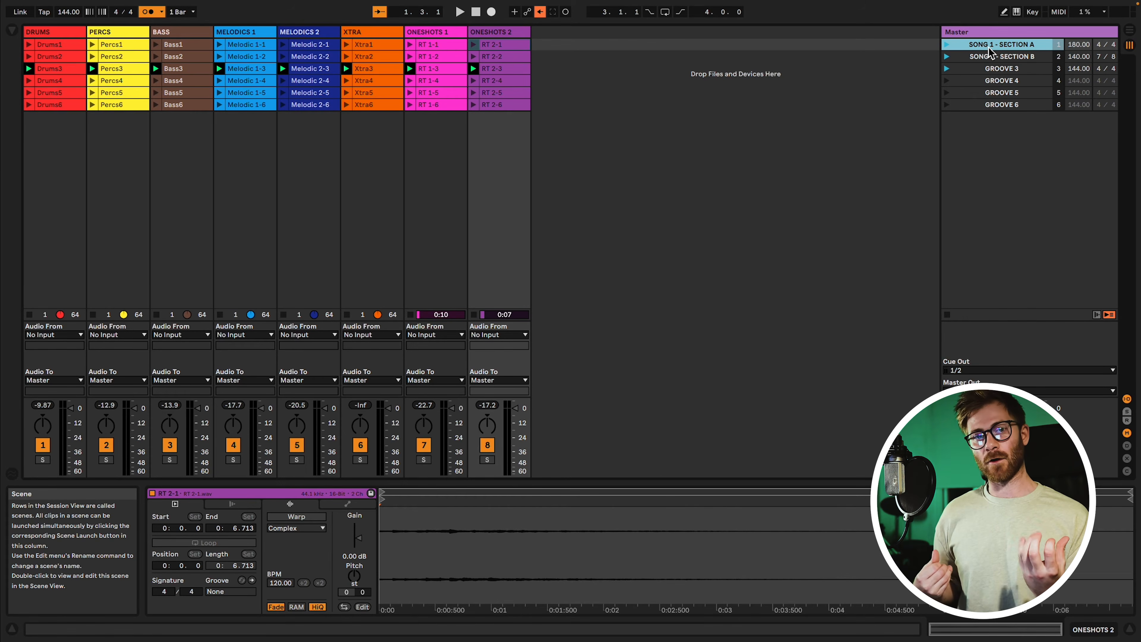
left_click(988, 57)
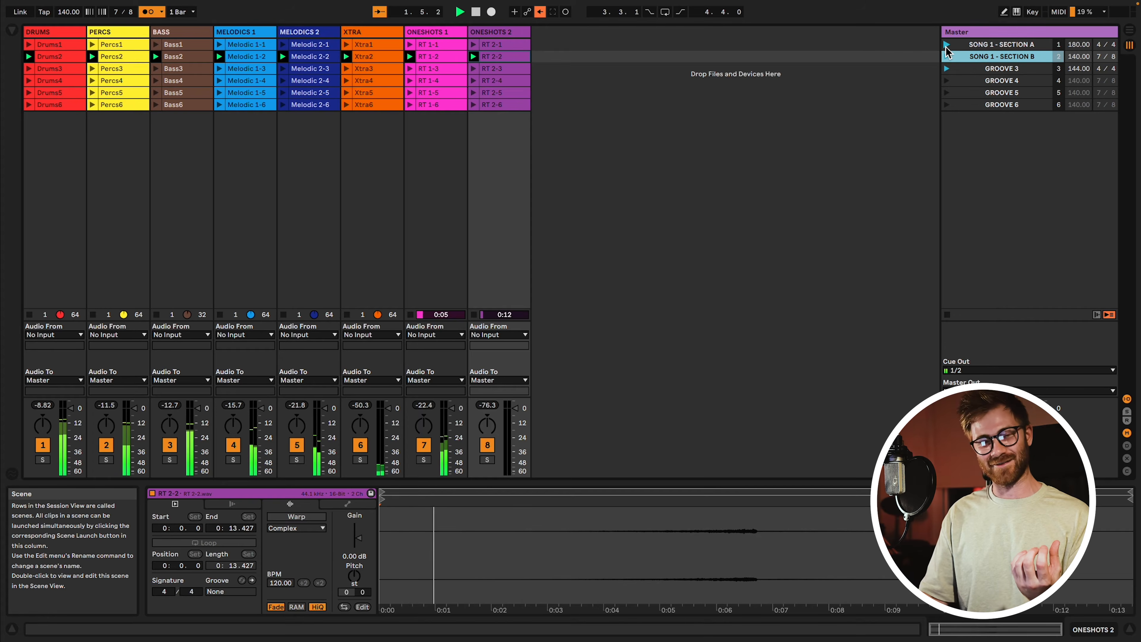
left_click(946, 44)
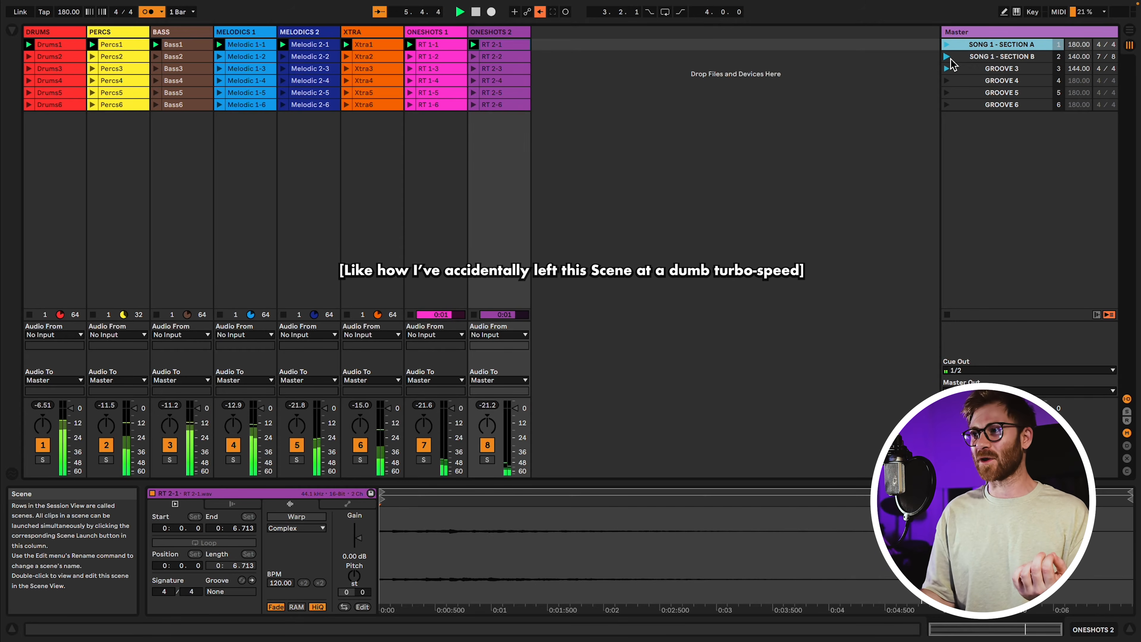
left_click(946, 56)
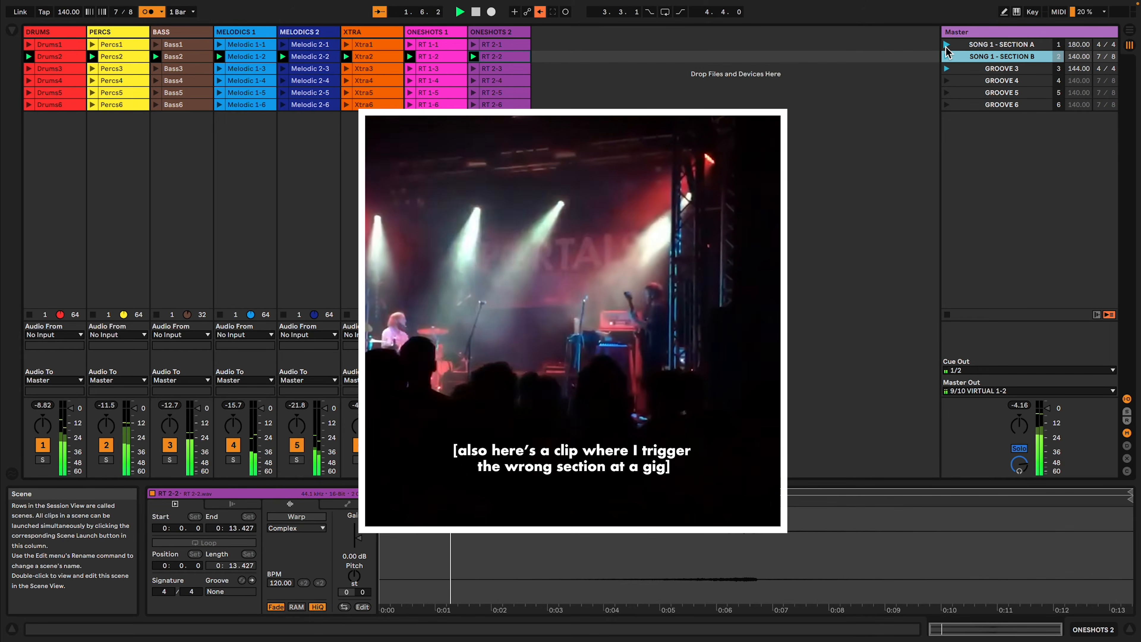
left_click(945, 44)
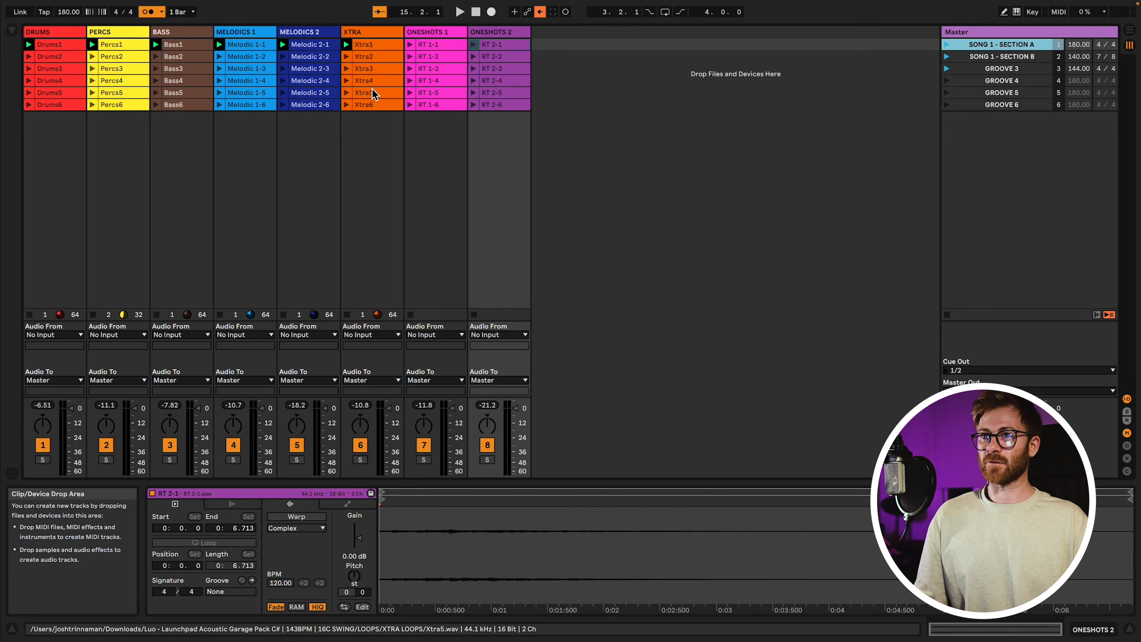
key("Tab")
key("Tab")
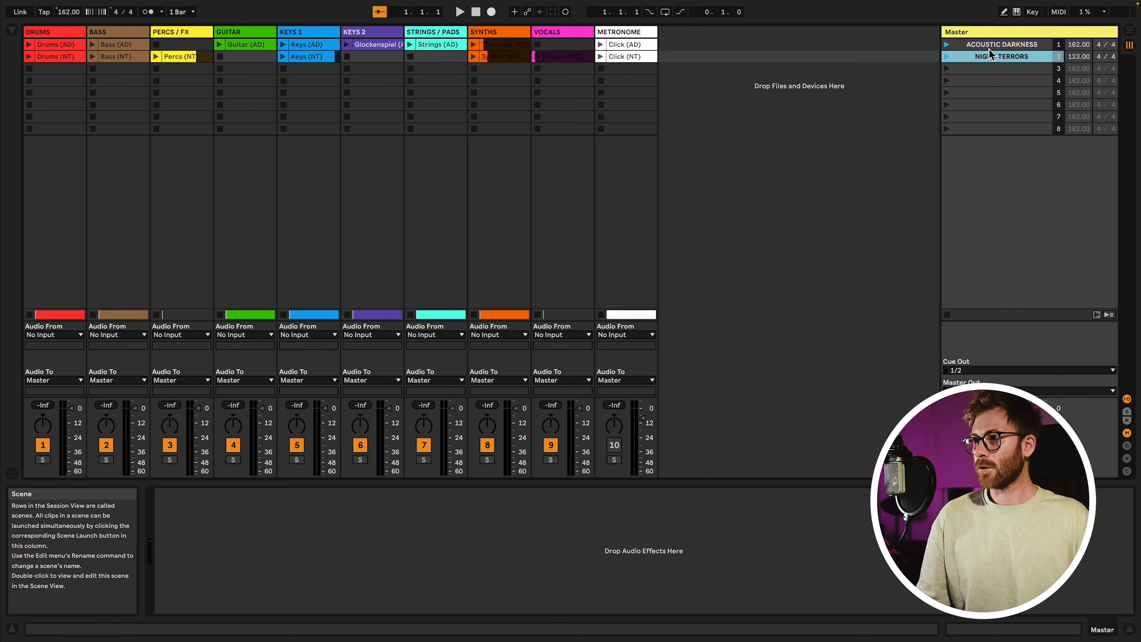
left_click(988, 48)
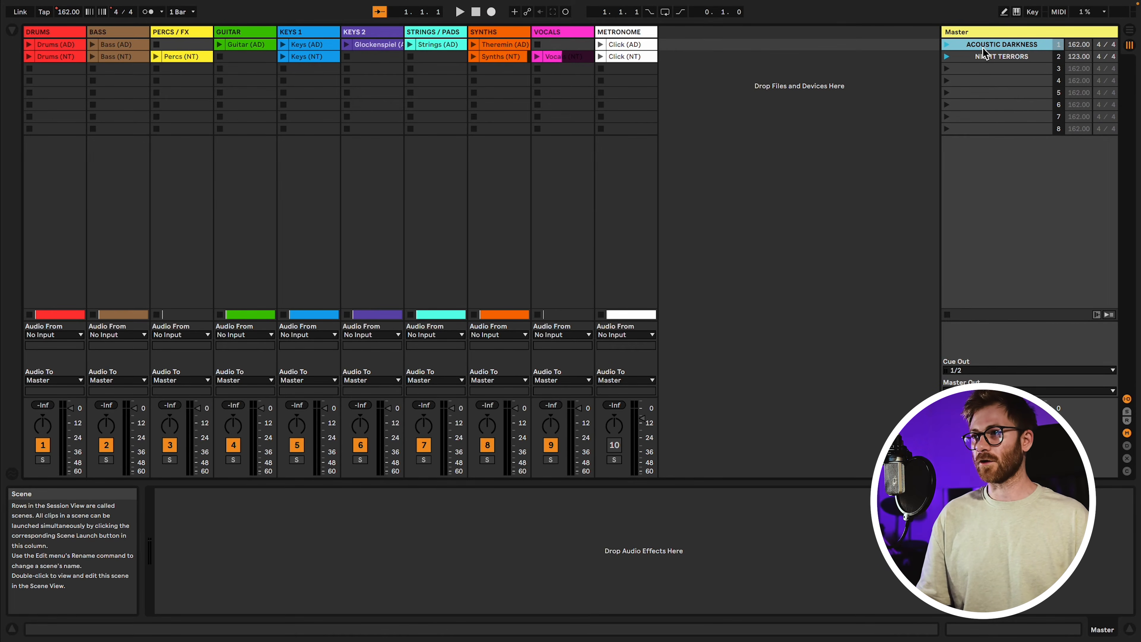
left_click(975, 58)
left_click(992, 45)
left_click(994, 53)
left_click(992, 48)
left_click(990, 52)
left_click(993, 45)
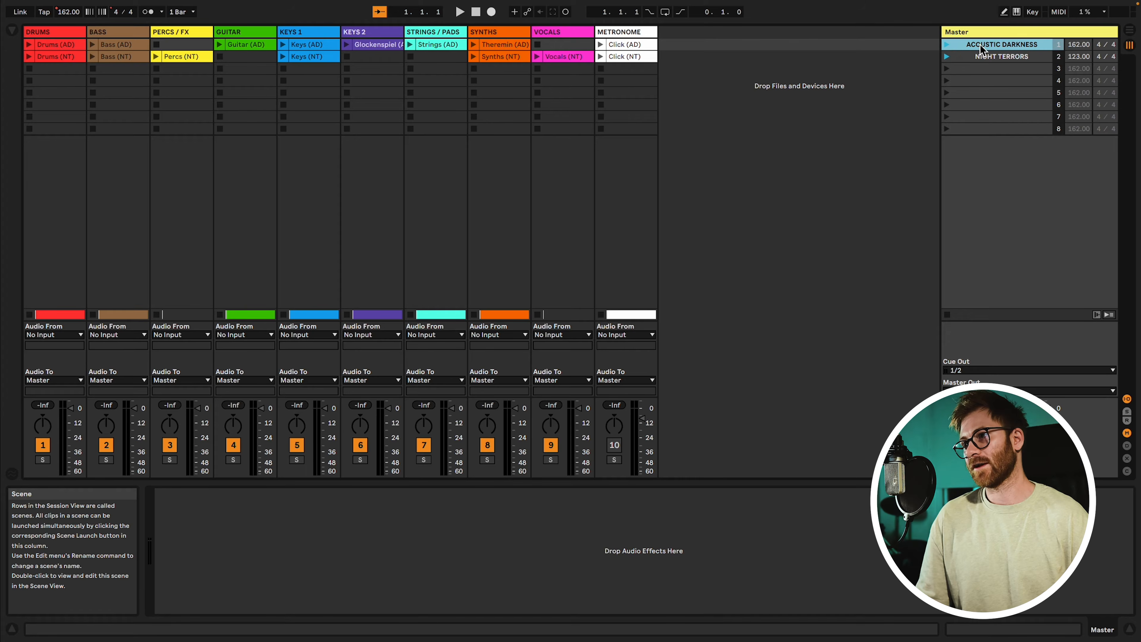
Play the ACOUSTIC DARKNESS scene with the DRUMS and GUITAR tracks muted and the METRONOME track turned on
left_click(946, 44)
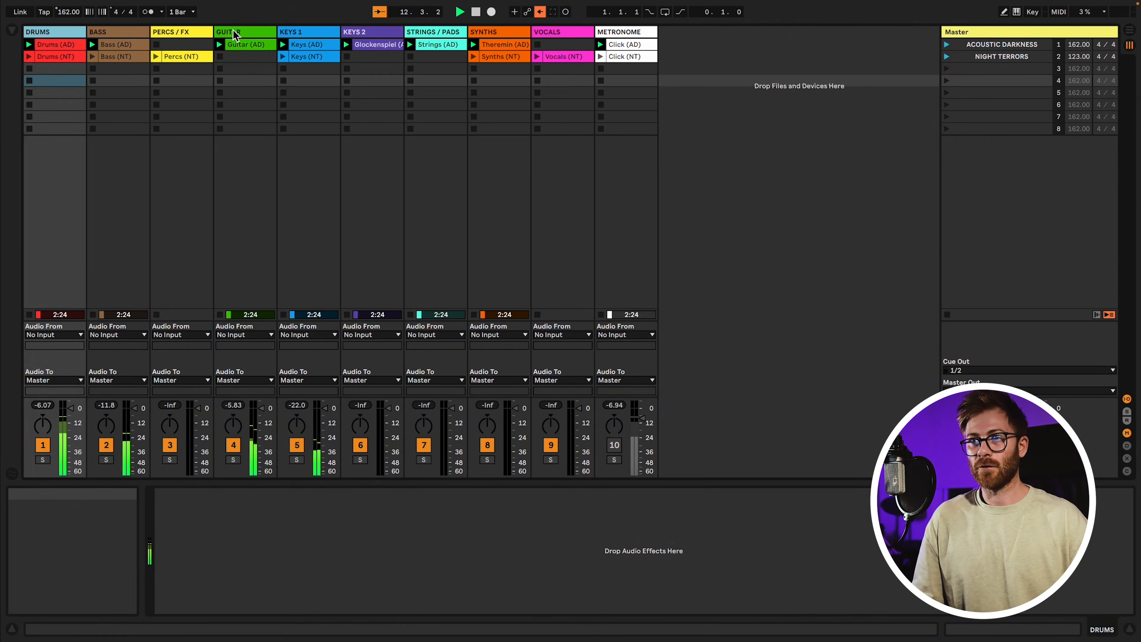
left_click(231, 32)
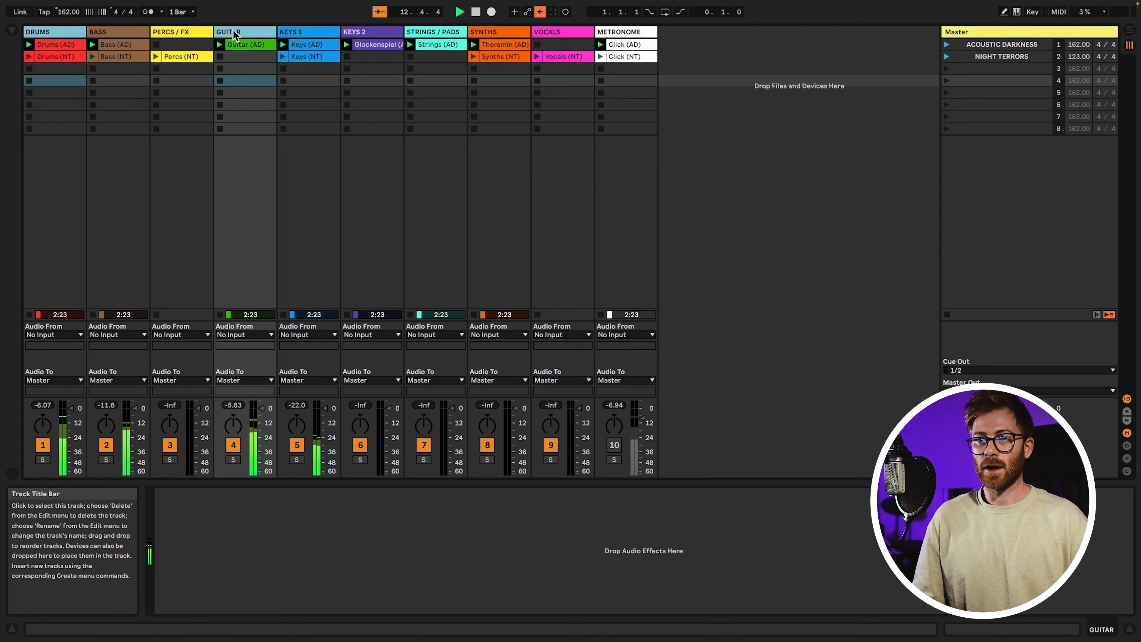
left_click(233, 446)
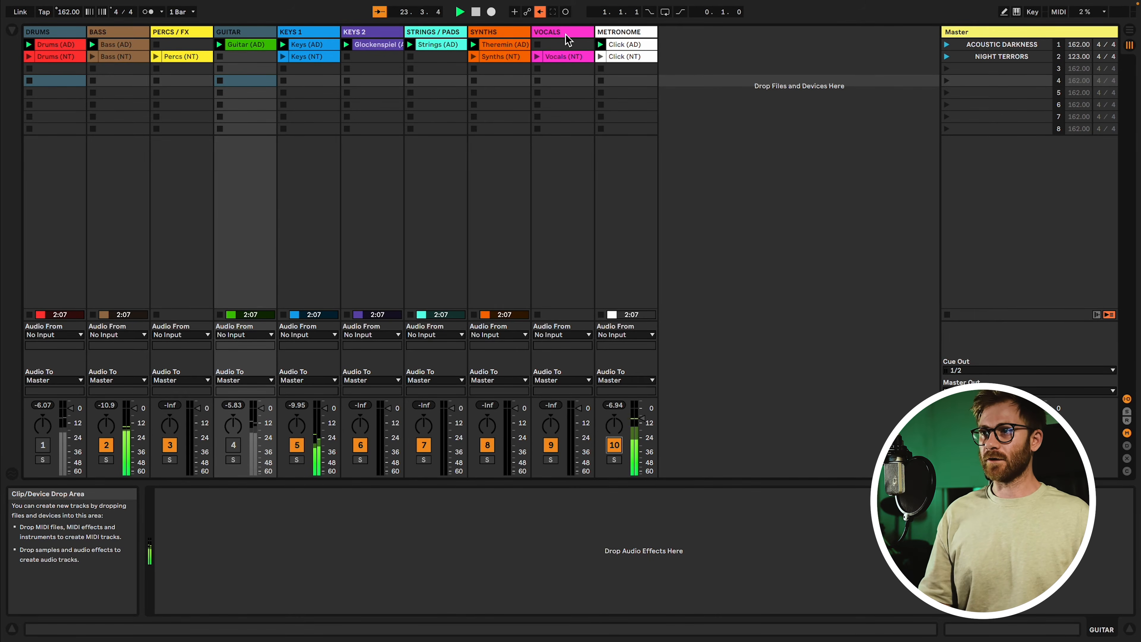
Examine the individual clips of the ACOUSTIC DARKNESS scene, including the Keys (AD) and Drums (AD) waveforms
left_click(619, 44)
left_click(432, 46)
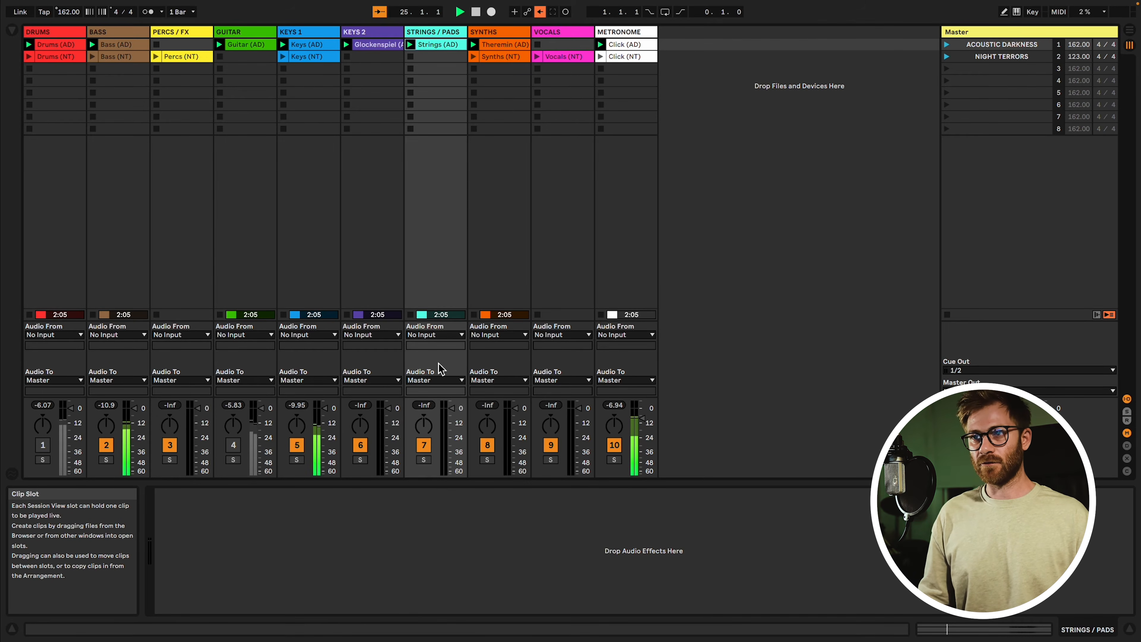
left_click(307, 44)
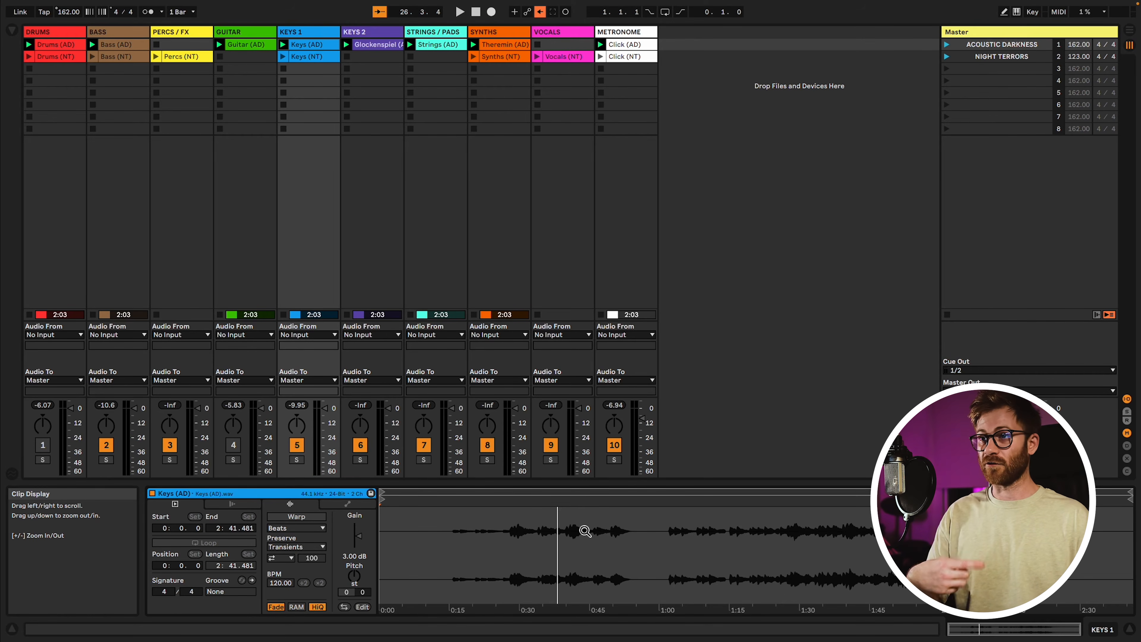
left_click(55, 45)
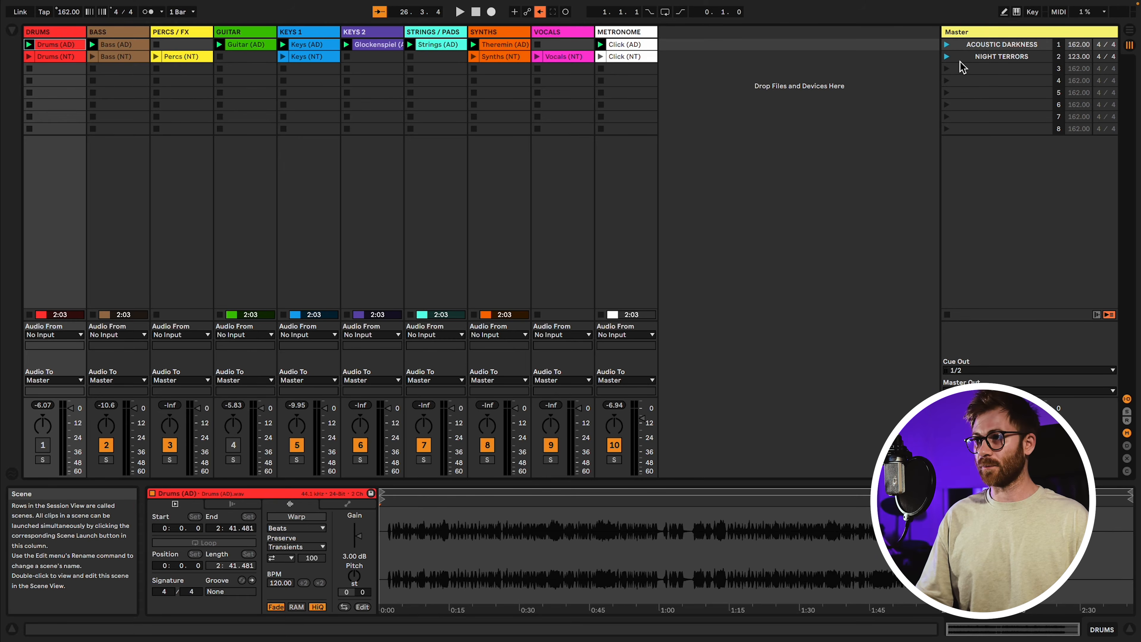
Launch the ACOUSTIC DARKNESS scene and try moving the Drums (AD) start marker to about 0:38 and further into the song
left_click(946, 44)
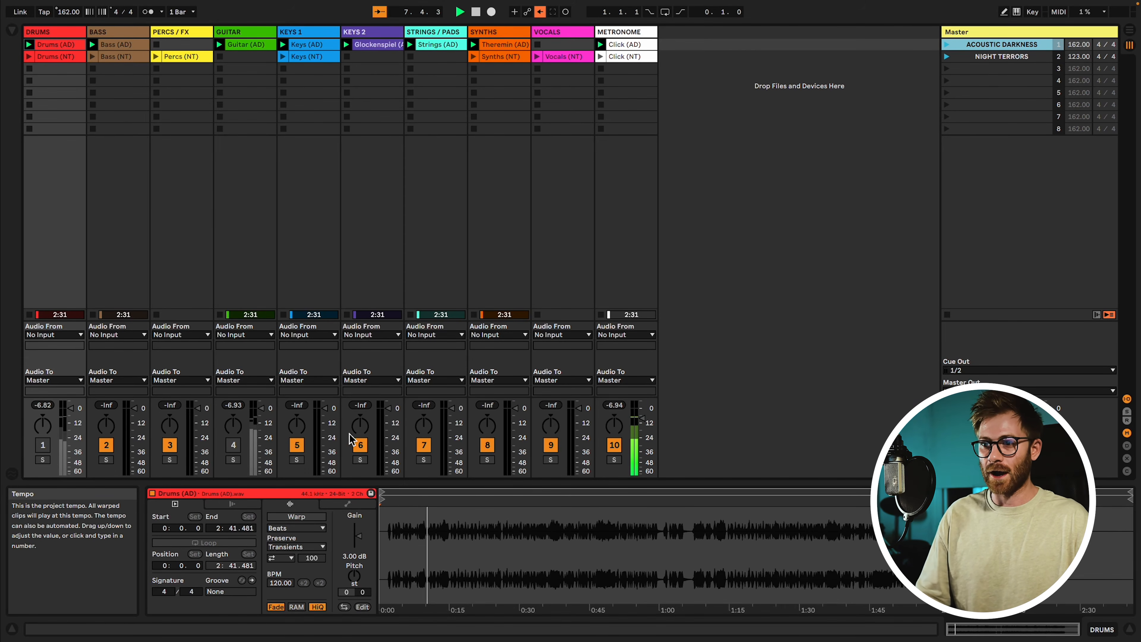
left_click_drag(386, 502, 573, 500)
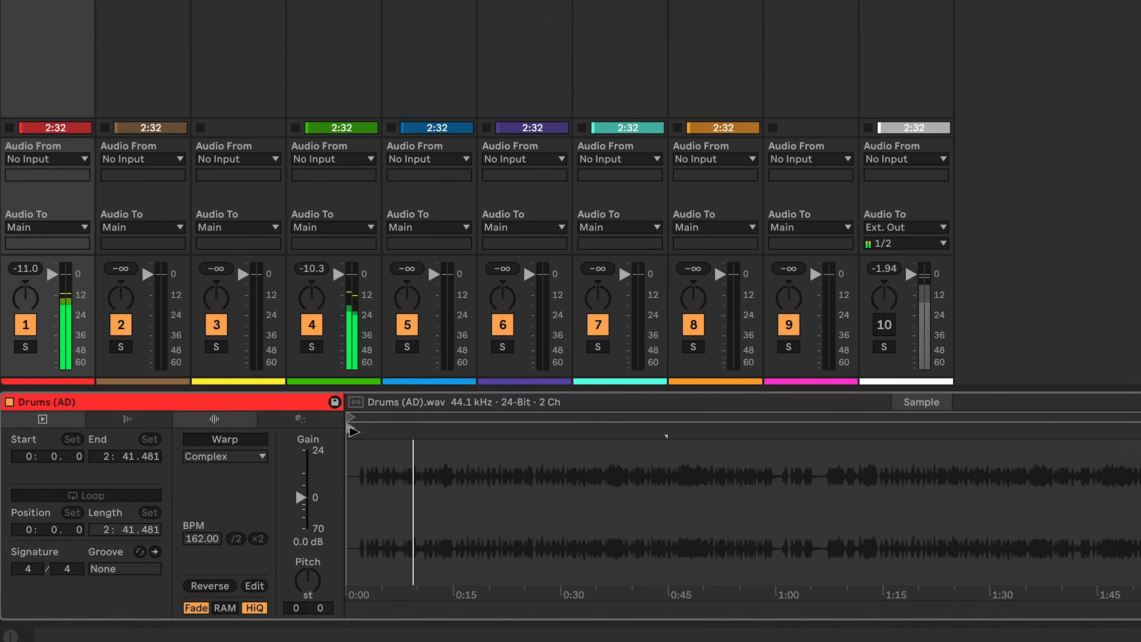
mouse_move(354, 432)
left_mouse_down()
mouse_move(377, 446)
mouse_move(617, 447)
left_mouse_up()
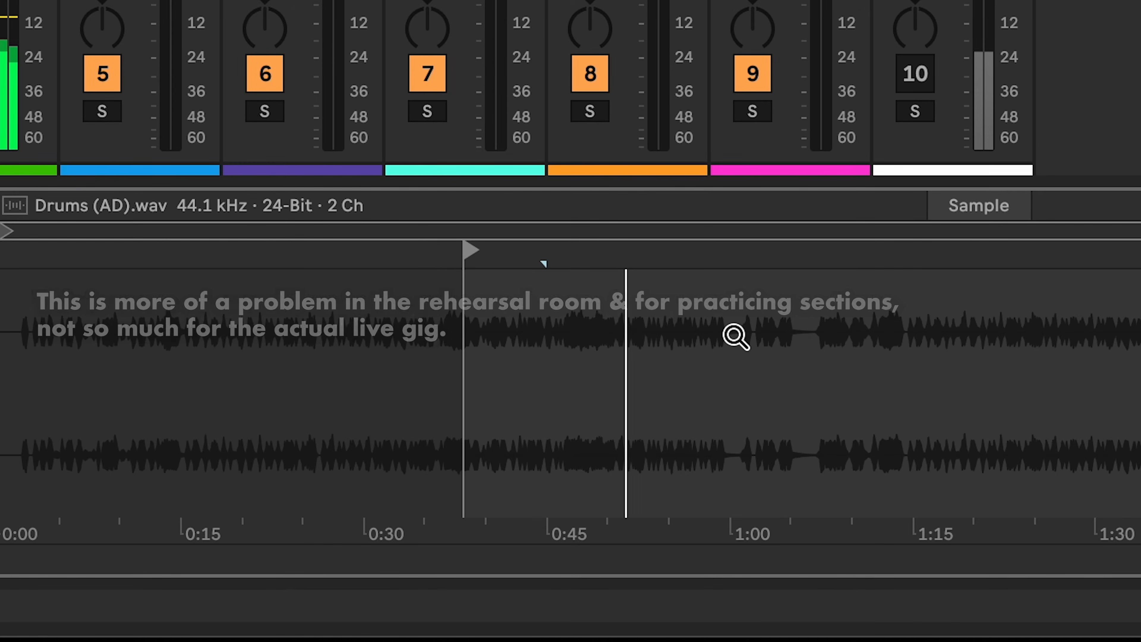
mouse_move(470, 250)
left_mouse_down()
mouse_move(621, 257)
mouse_move(654, 271)
left_mouse_up()
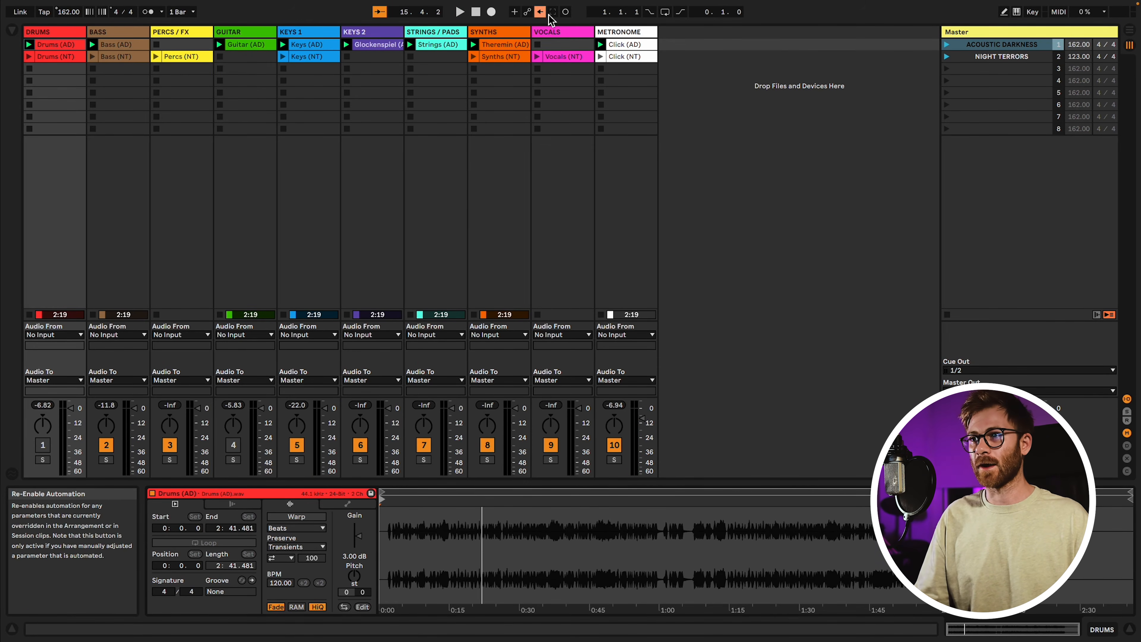
Re-enable the overridden automation and select the ACOUSTIC DARKNESS scene
left_click(540, 12)
left_click(722, 132)
left_click(976, 46)
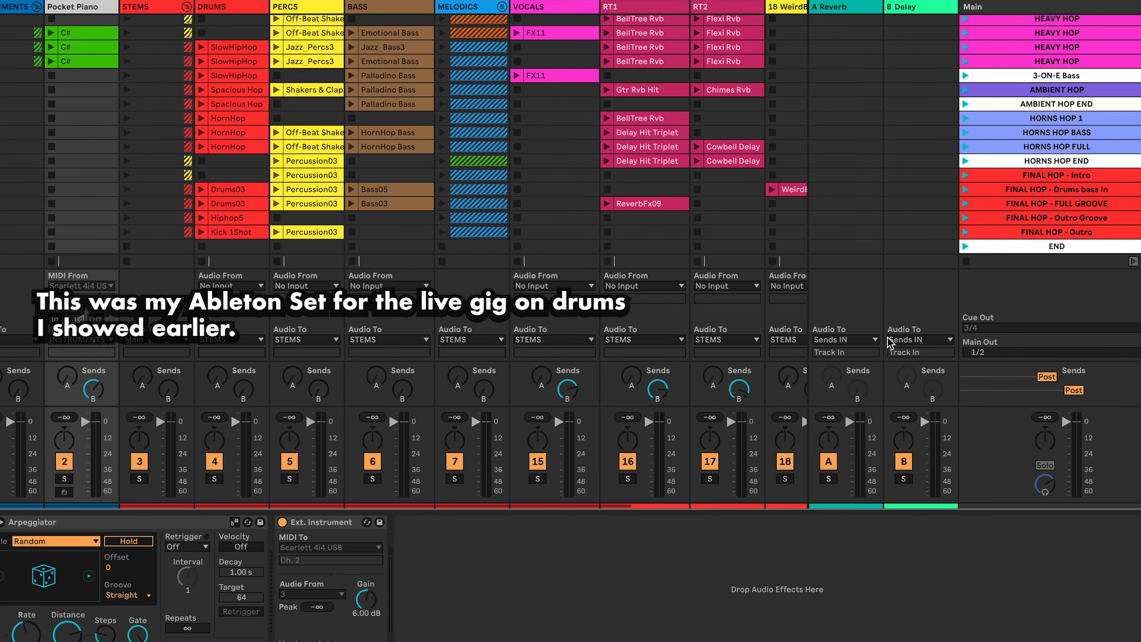
scroll(888, 337, "up", 12)
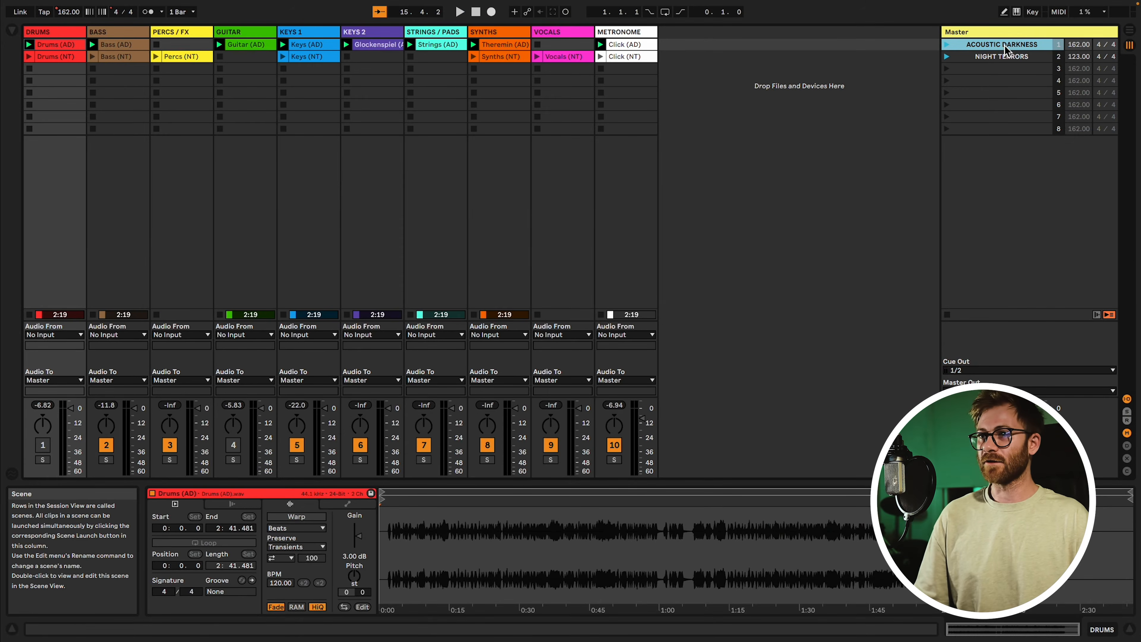
Move all ACOUSTIC DARKNESS clips, from Drums to Click, from the Session View to bar 1 of the Arrangement View
left_click(625, 46)
left_click(53, 46, "shift")
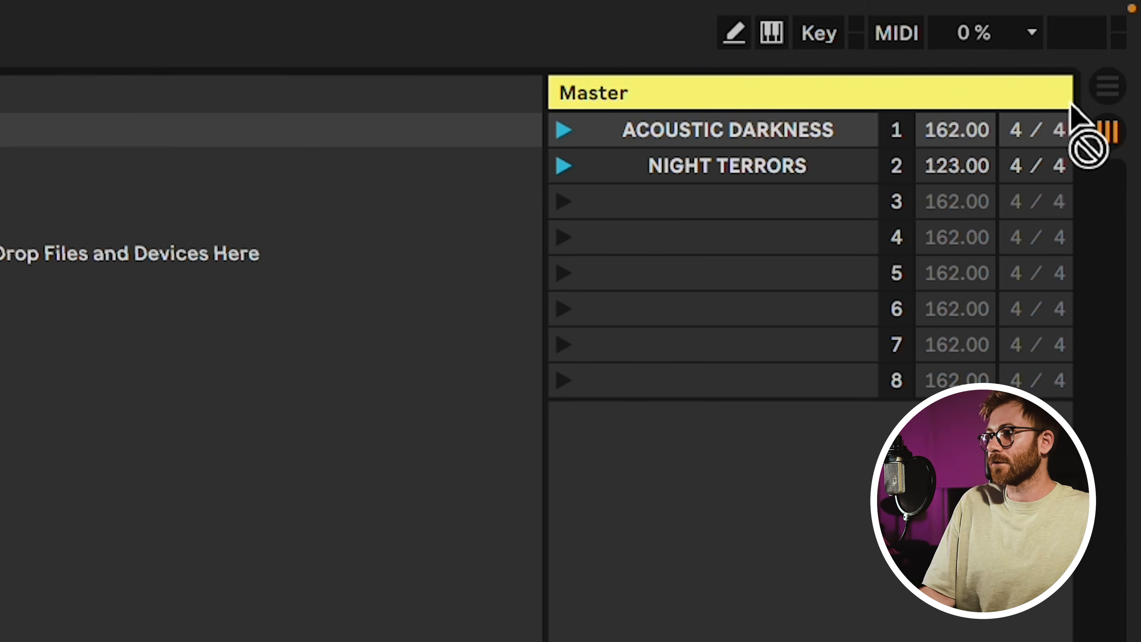
left_click(1129, 30)
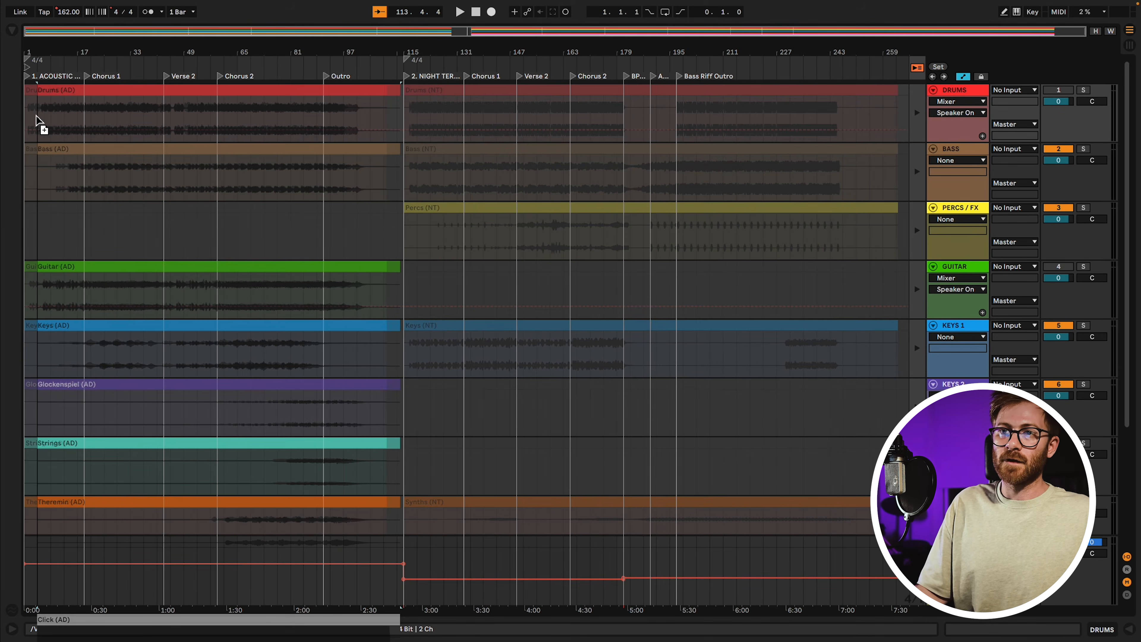
left_click_drag(29, 115, 29, 115)
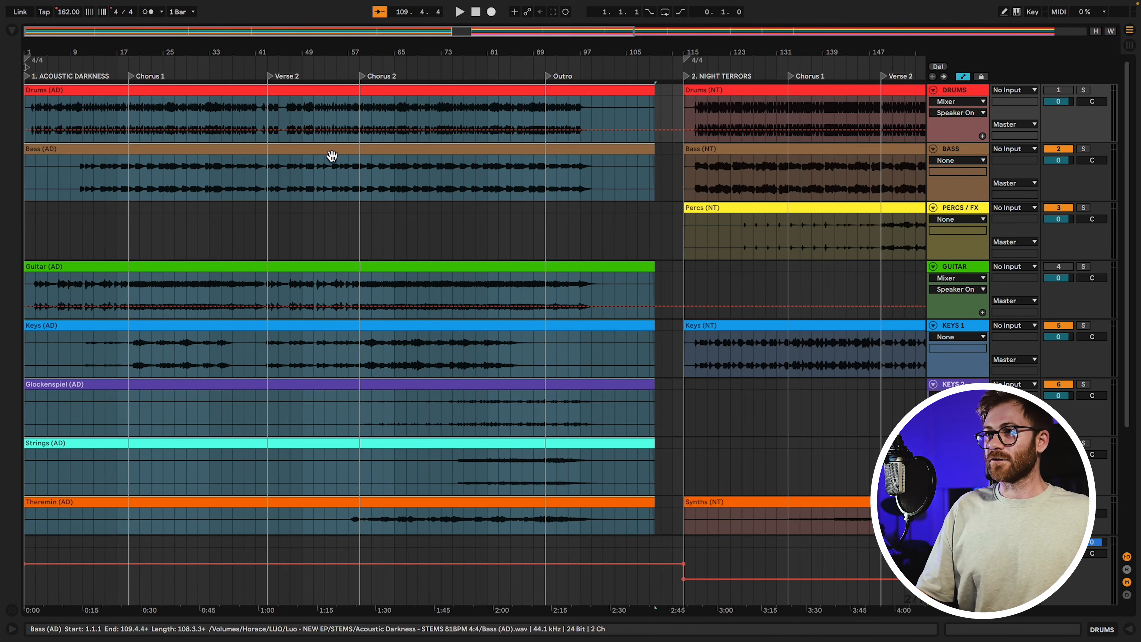
Review the arrangement timeline and jump to the Chorus 2 locator of ACOUSTIC DARKNESS
scroll(329, 155, "right", 7)
scroll(330, 154, "left", 10)
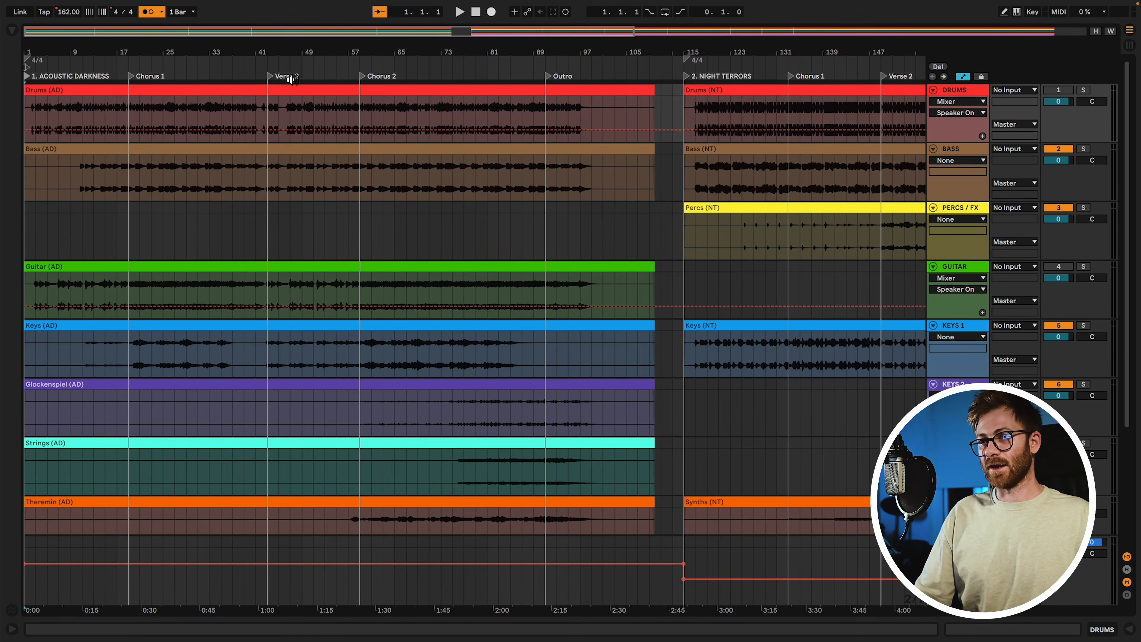
left_click(362, 77)
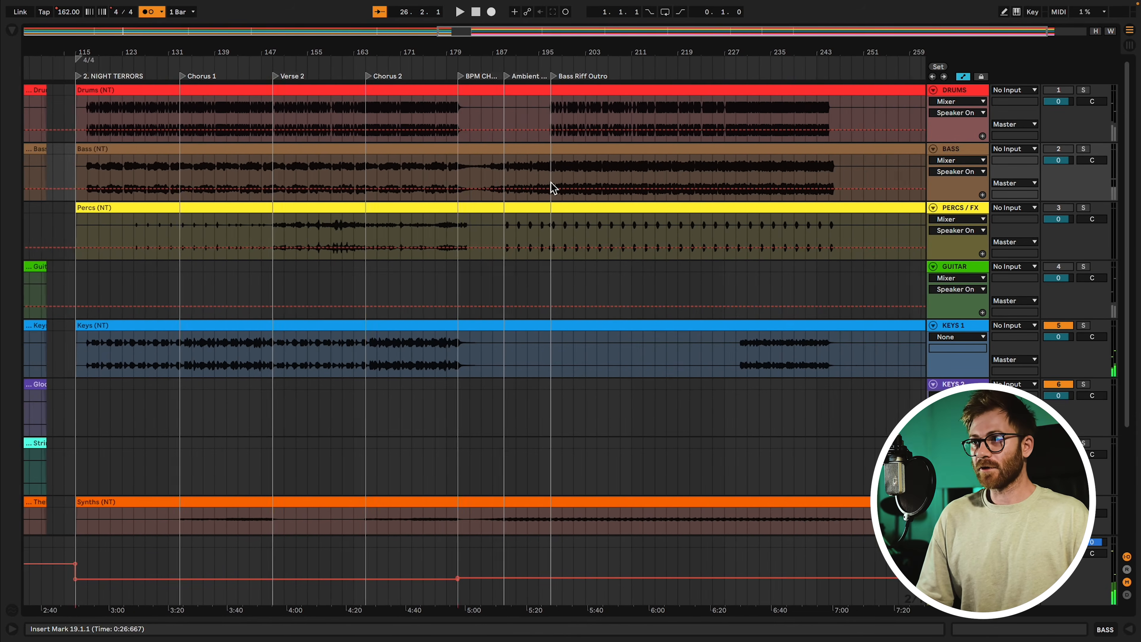
Go to the NIGHT TERRORS song in the arrangement and play it from its Verse 2 locator
scroll(550, 183, "right", 10)
scroll(451, 168, "down", 3)
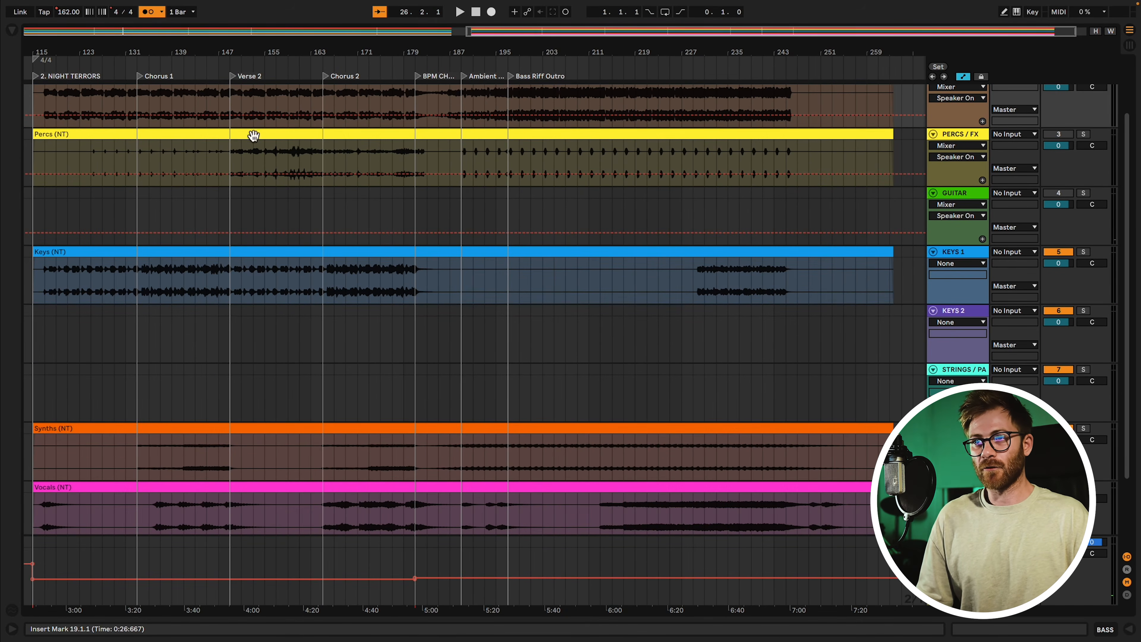
scroll(260, 92, "left", 2)
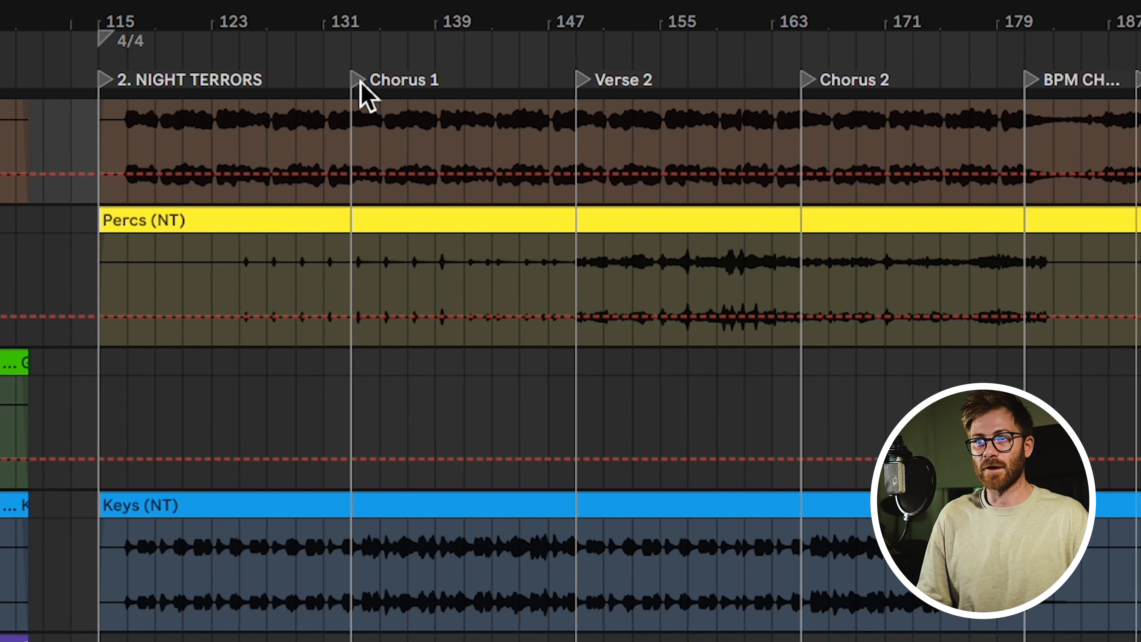
key("space")
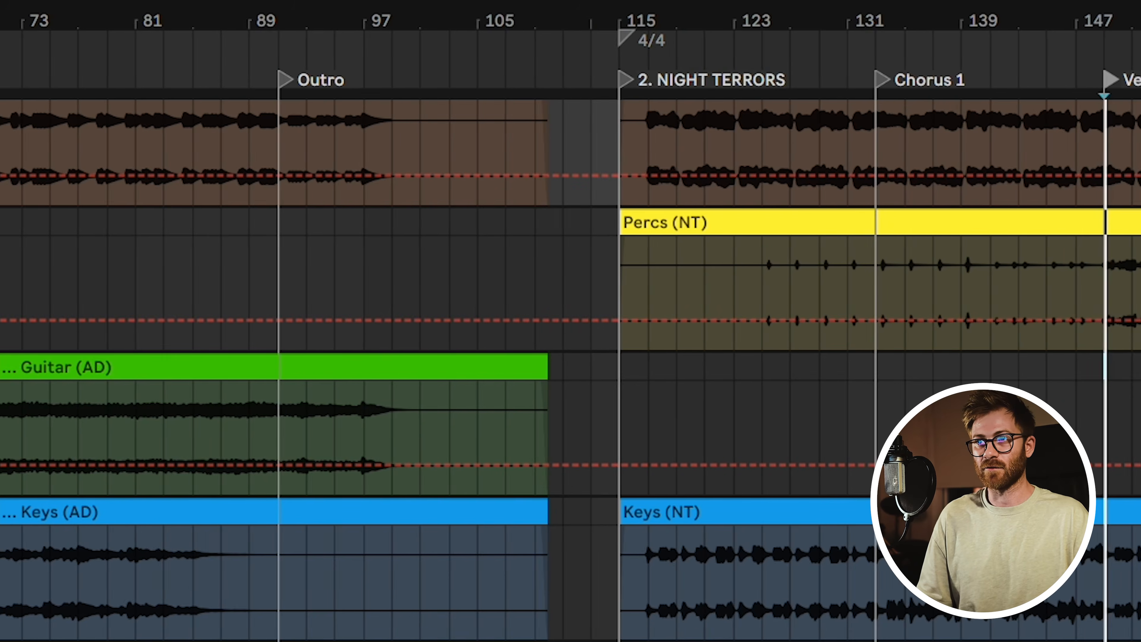
scroll(570, 321, "up", 5)
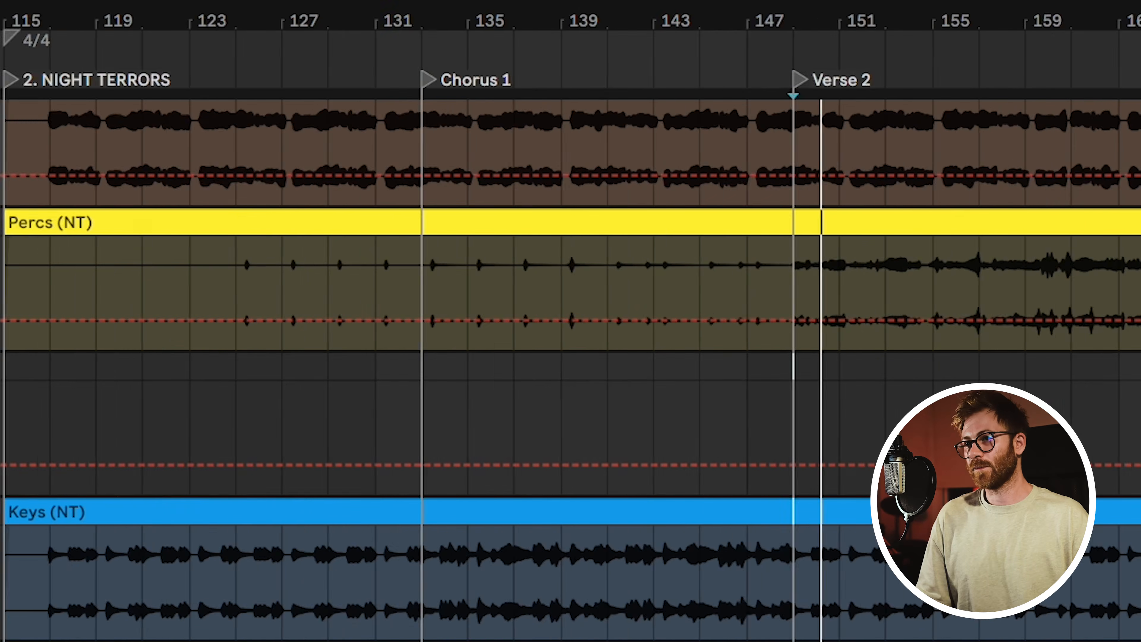
Display the Song Tempo automation of the Master track beneath the NIGHT TERRORS clips
scroll(654, 542, "down", 5)
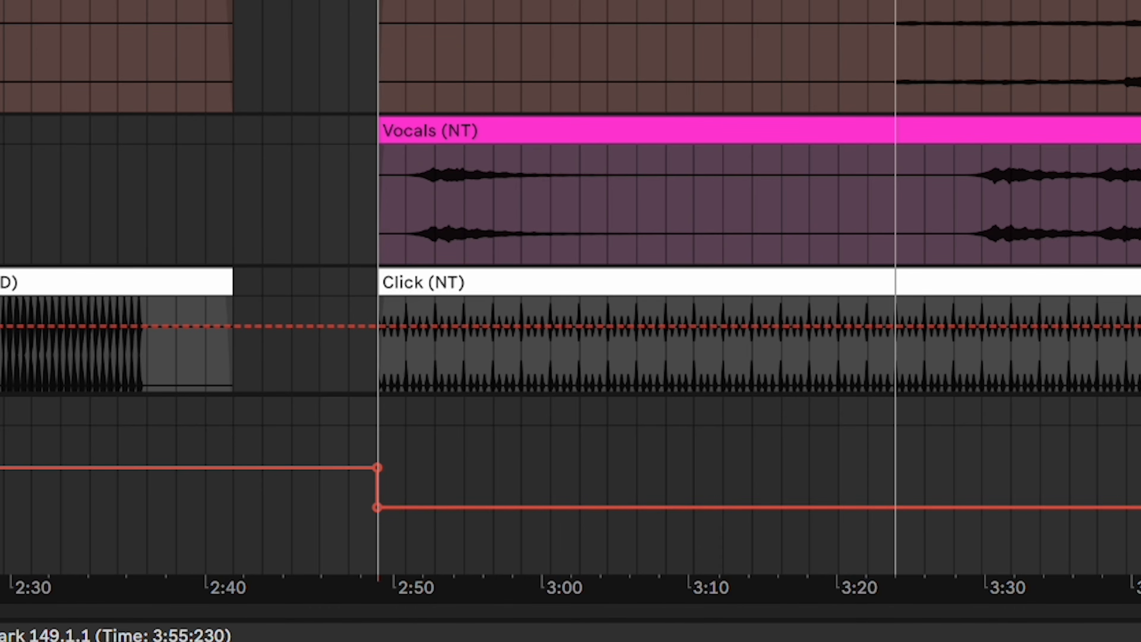
left_click(1114, 471)
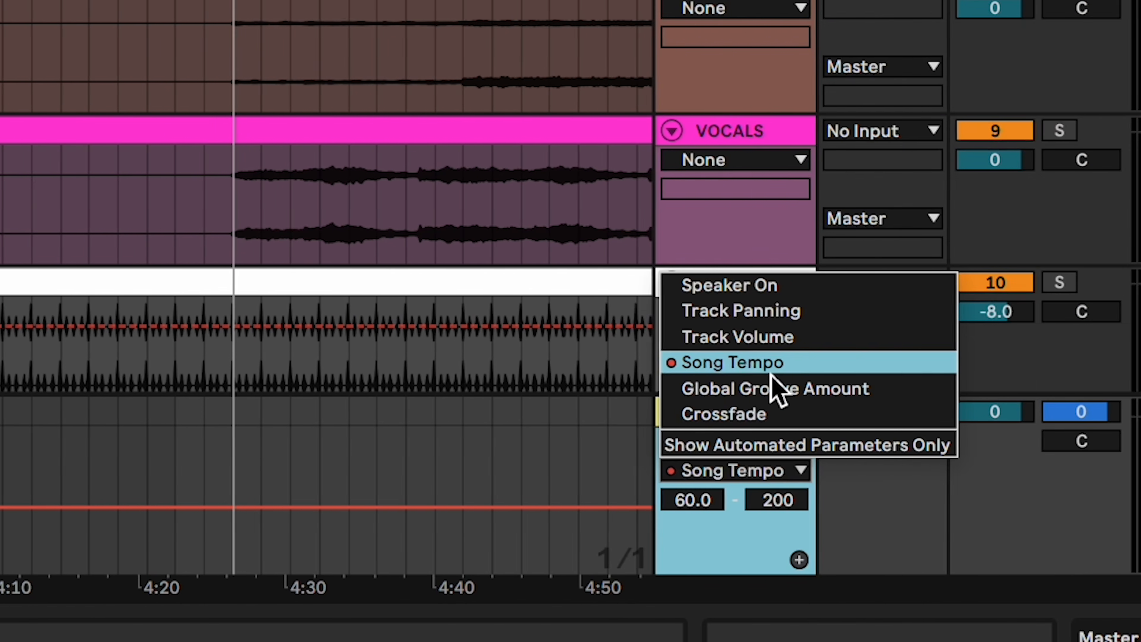
left_click(1121, 366)
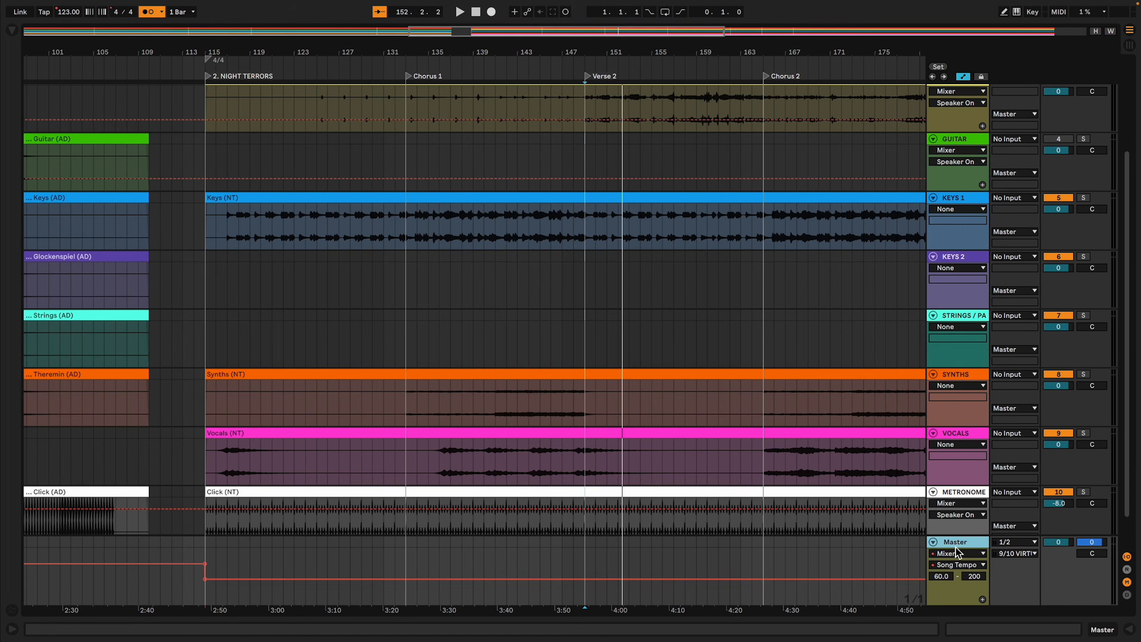
Toggle Automation Mode off and back on, and choose Song Tempo as the Master track's displayed automation parameter
key("a")
key("a")
key("a")
key("a")
key("a")
key("a")
key("a")
key("a")
key("a")
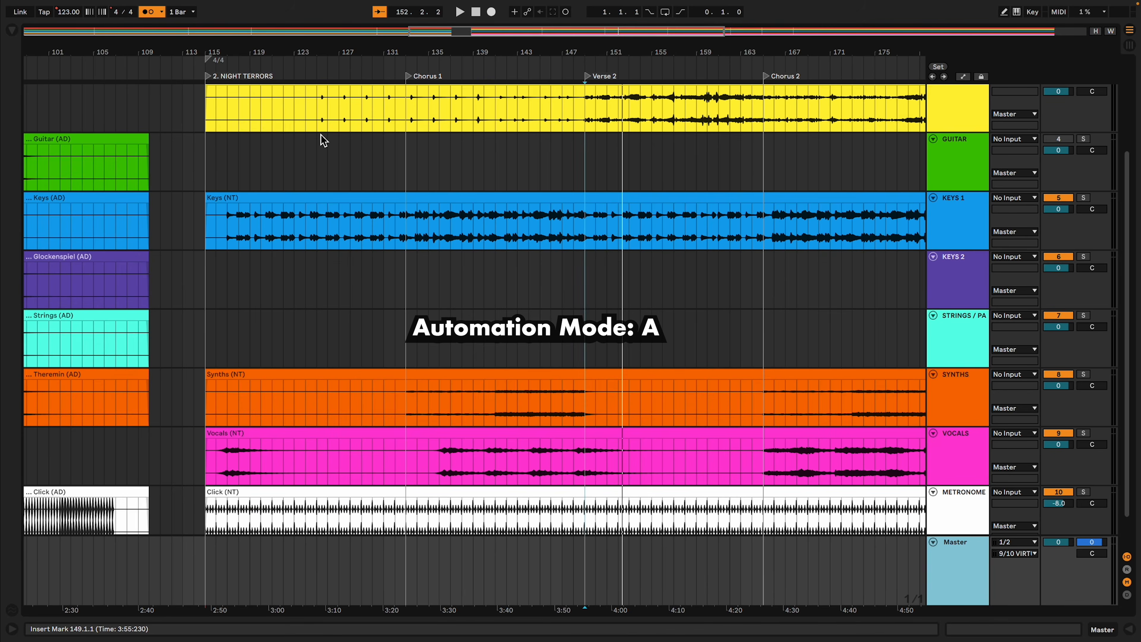
key("a")
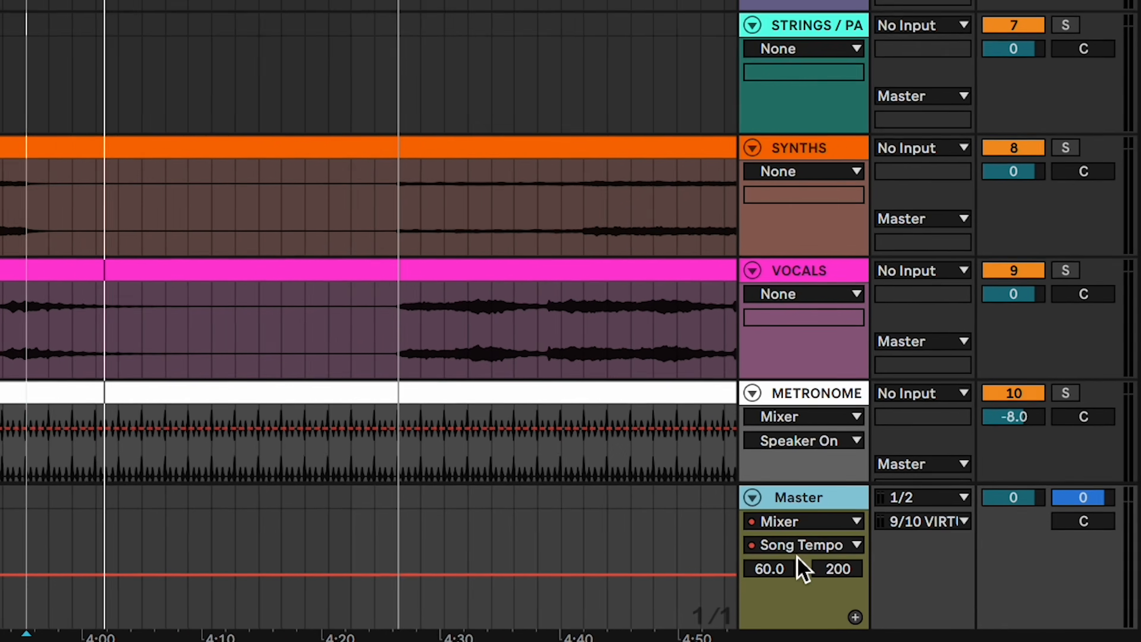
left_click(964, 565)
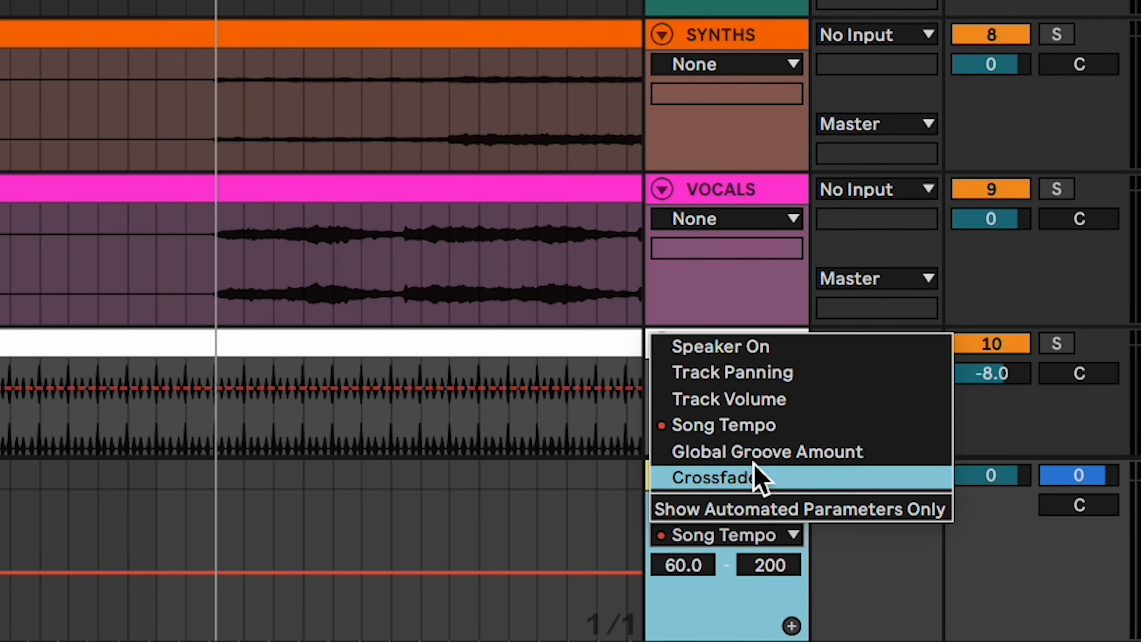
left_click(777, 434)
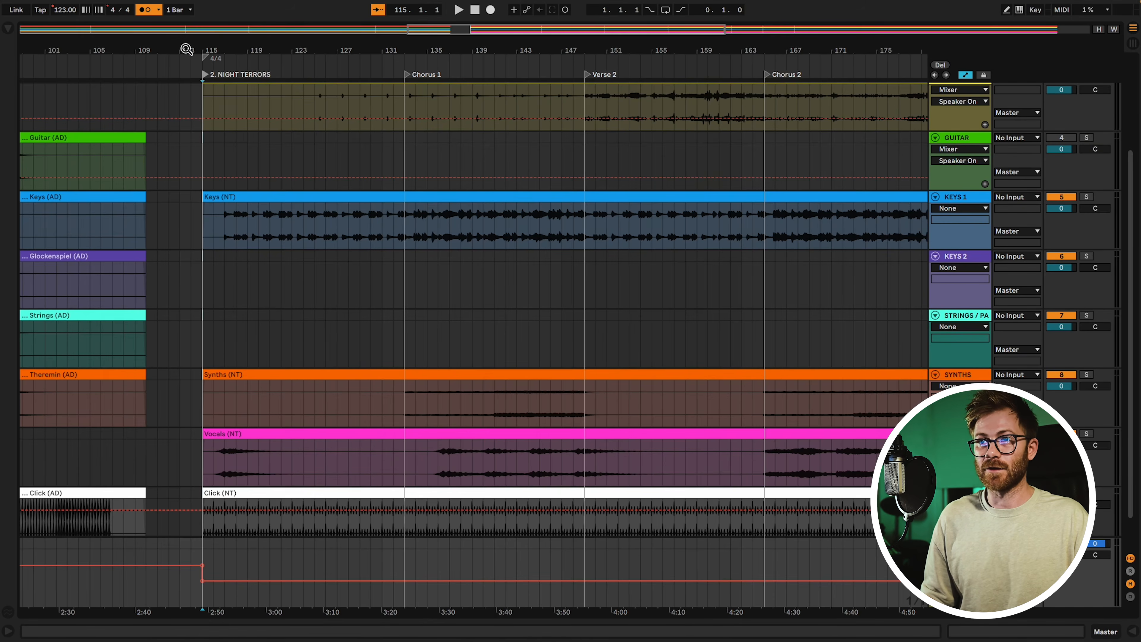
Play NIGHT TERRORS from midway through Chorus 2 and examine the Song Tempo breakpoint at the BPM CHANGE locator up close
left_click_drag(187, 49, 186, 135)
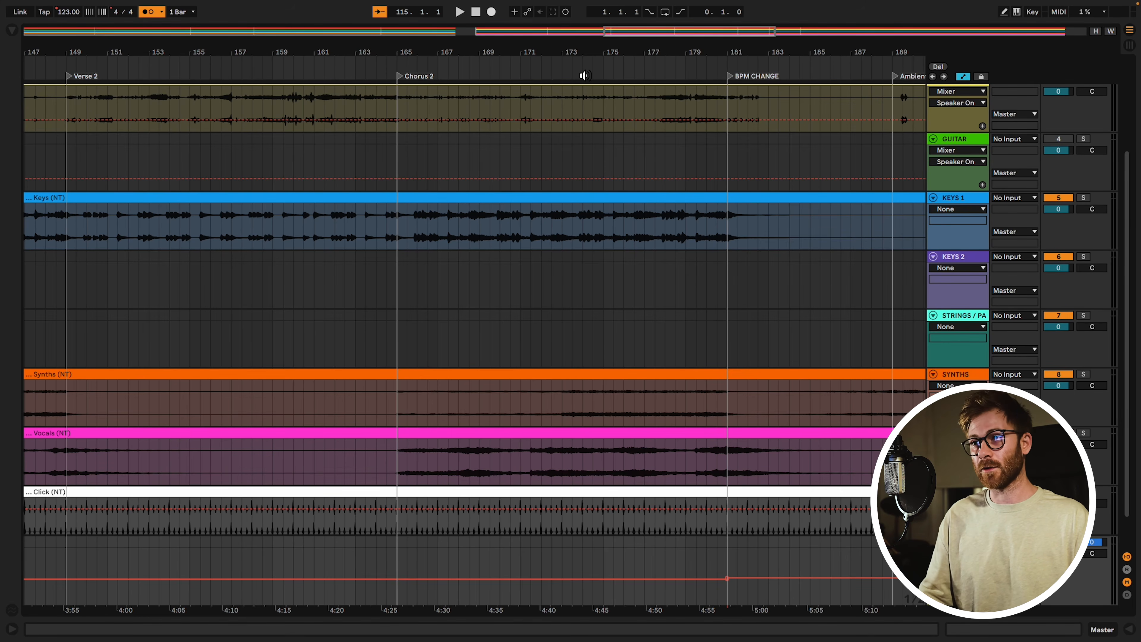
left_click(584, 75)
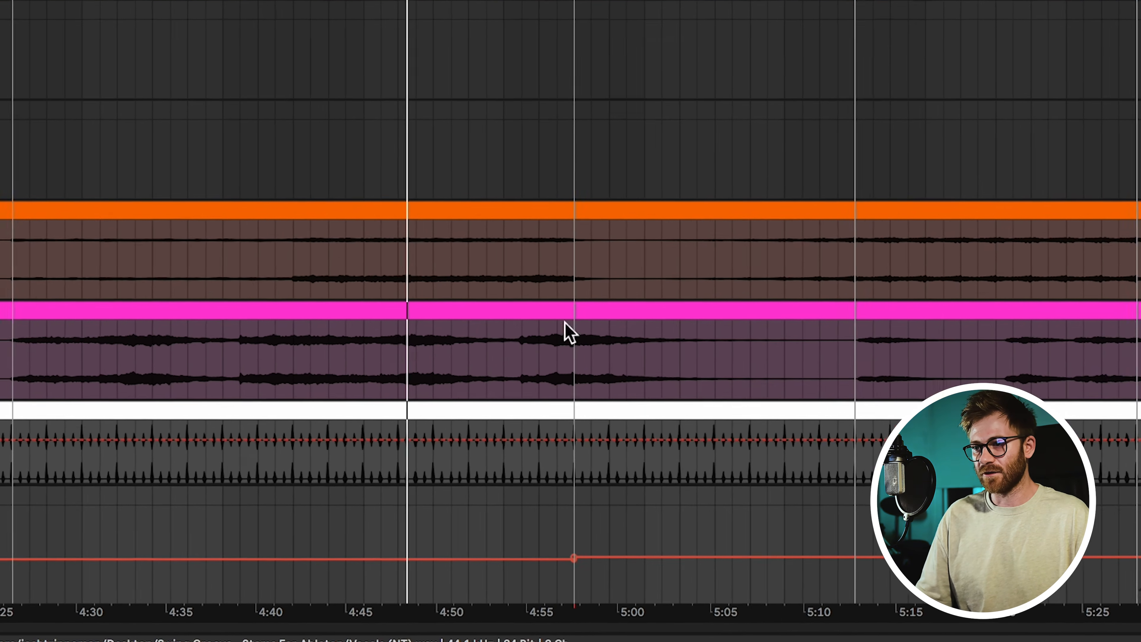
mouse_move(548, 565)
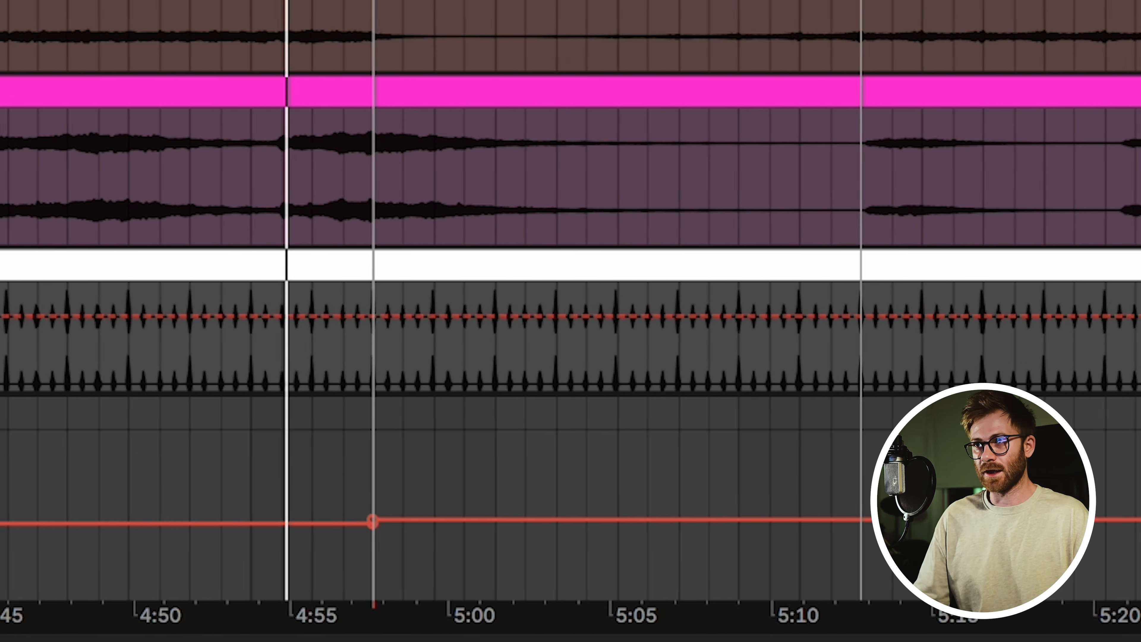
scroll(362, 321, "up", 5)
scroll(362, 321, "up", 2)
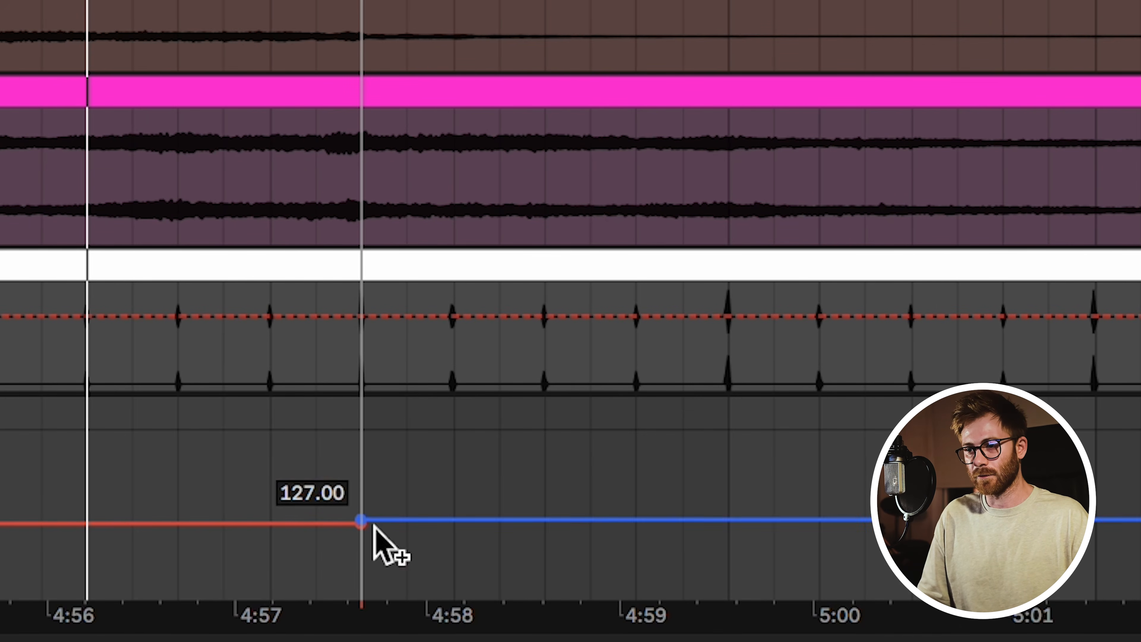